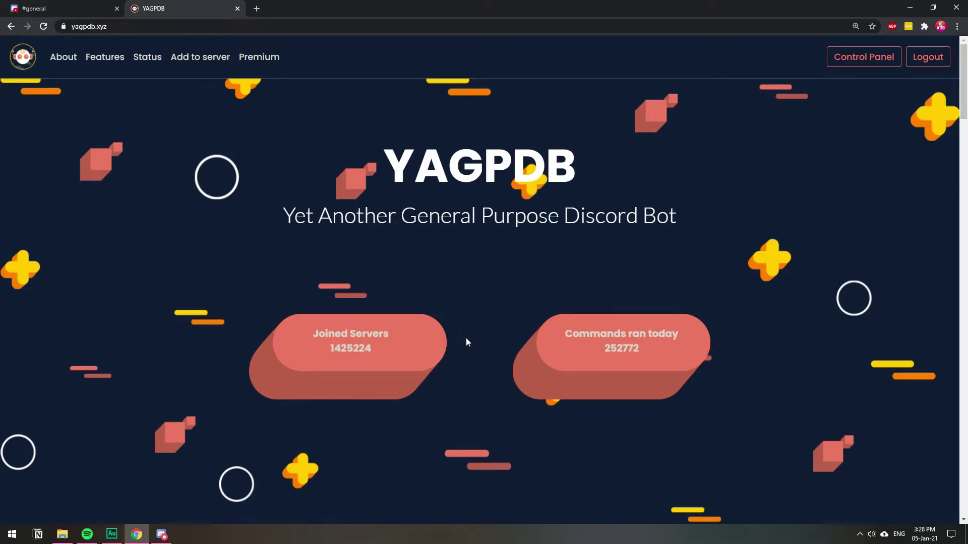
- Add the YAGPDB bot with its requested permissions to the account owner's server and open that server's control panel overview
{"action": "left_click", "coordinate": [861, 50]}
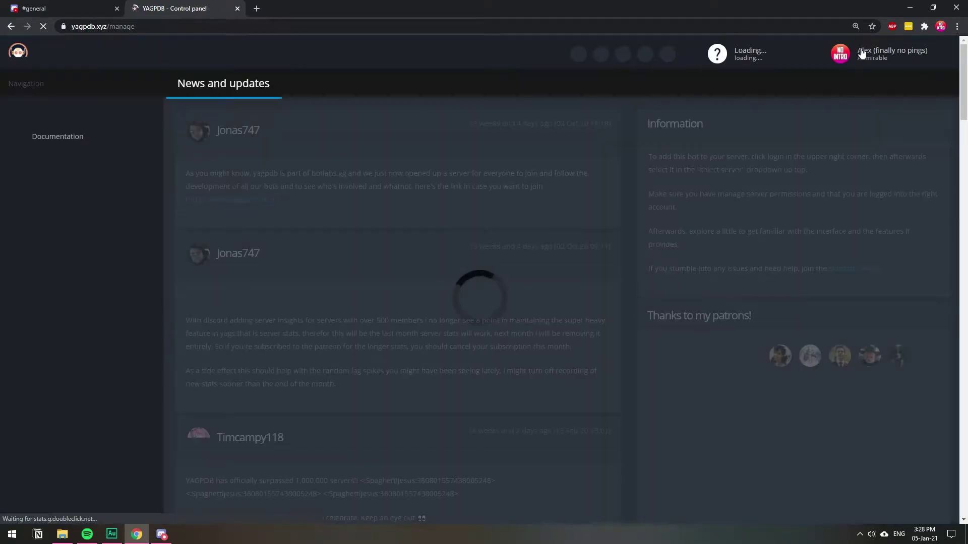
{"action": "left_click", "coordinate": [782, 53]}
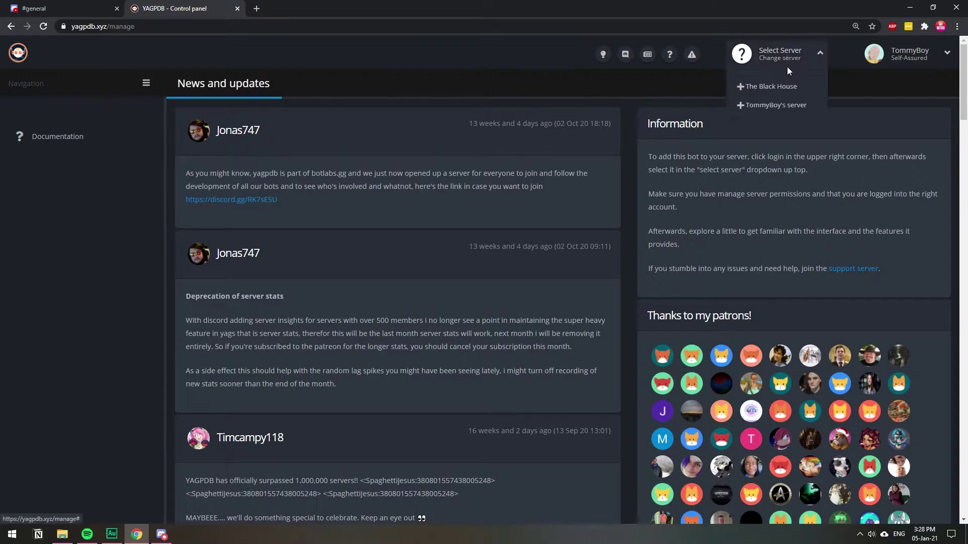
{"action": "left_click", "coordinate": [789, 88]}
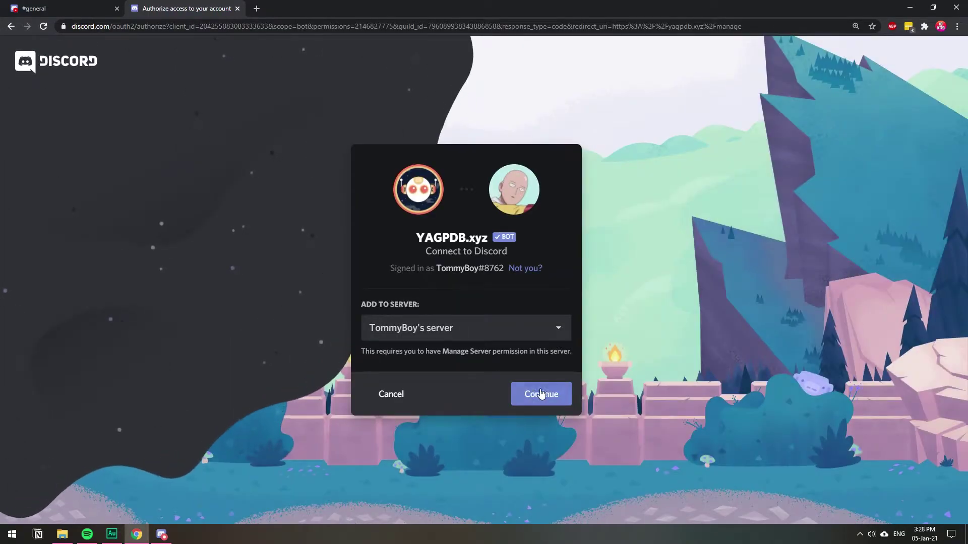
{"action": "left_click", "coordinate": [540, 393]}
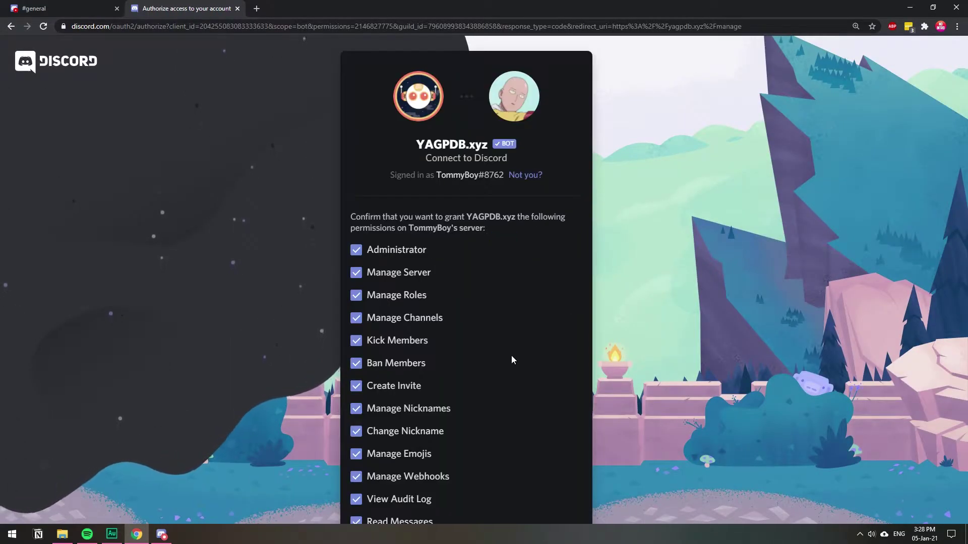
{"action": "scroll", "coordinate": [511, 356], "scroll_direction": "down", "scroll_amount": 10}
{"action": "left_click", "coordinate": [564, 485]}
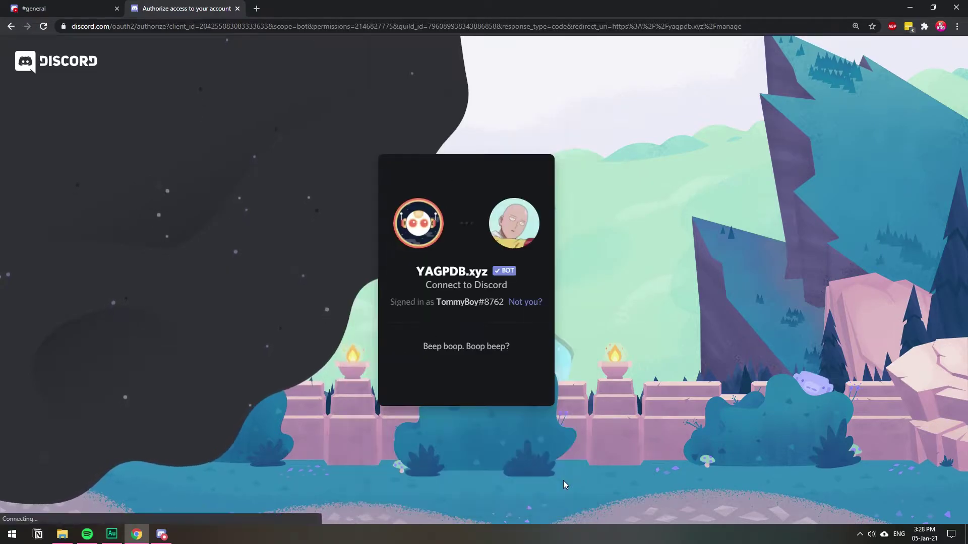
{"action": "left_click", "coordinate": [390, 364]}
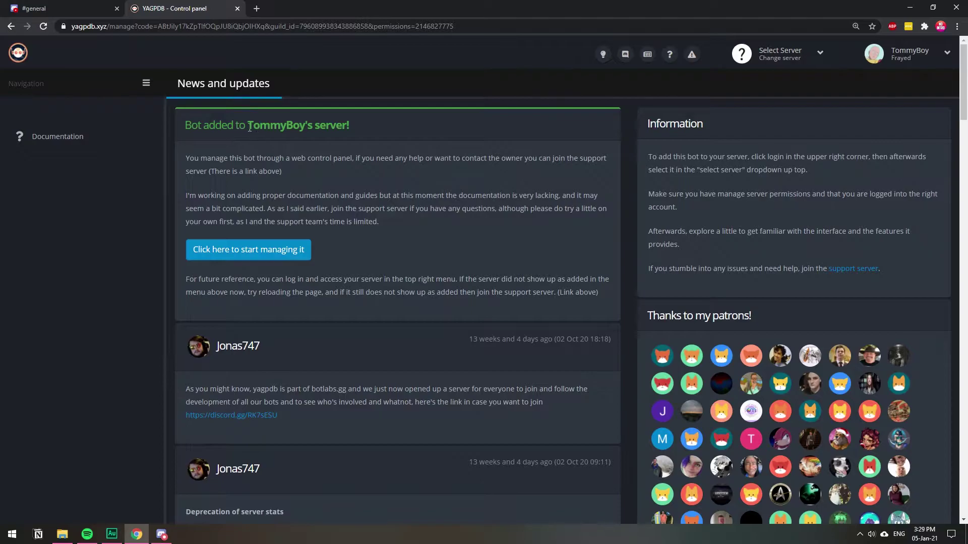
{"action": "left_click", "coordinate": [771, 55]}
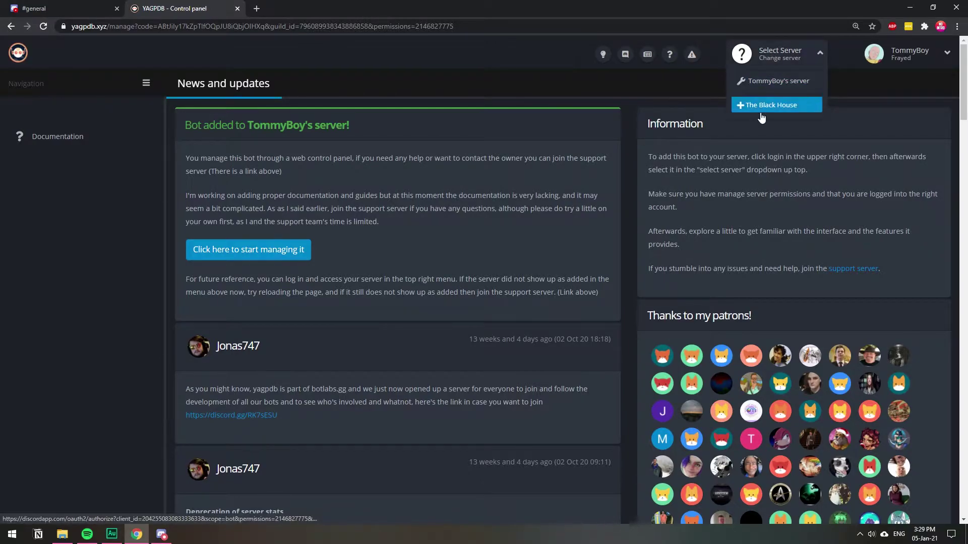
{"action": "left_click", "coordinate": [767, 80]}
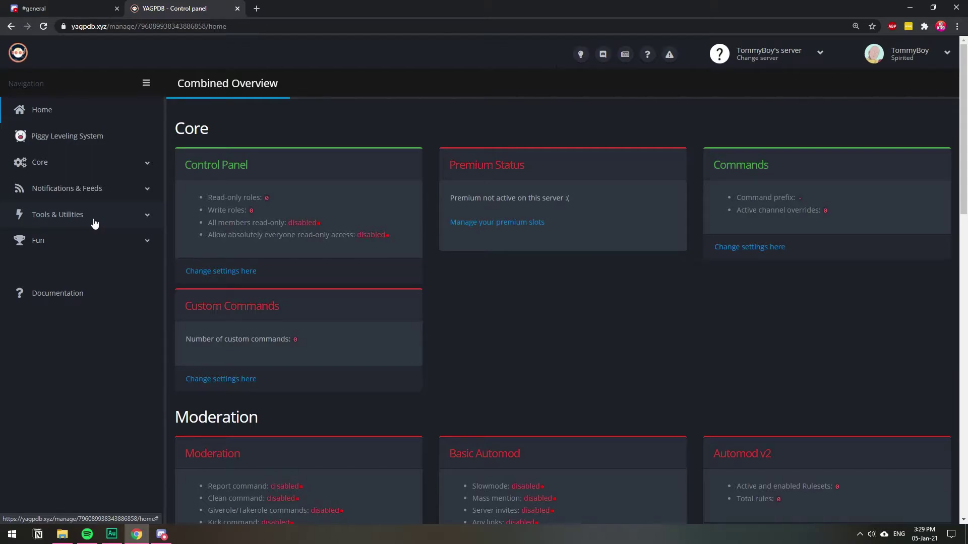
- Switch to Discord and make sure Developer Mode is enabled in the user account's Appearance settings
{"action": "key", "text": "ctrl+Tab"}
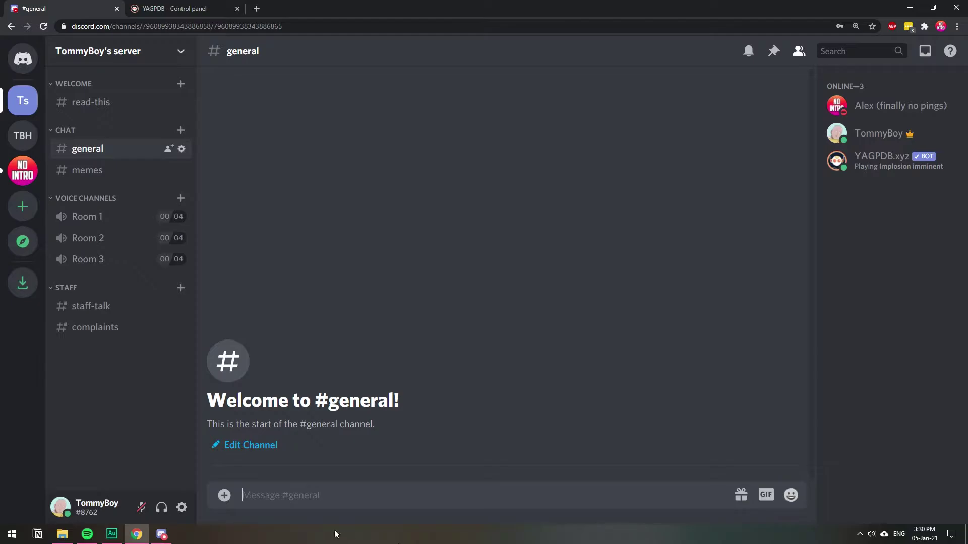
{"action": "left_click", "coordinate": [183, 506]}
{"action": "scroll", "coordinate": [216, 362], "scroll_direction": "down", "scroll_amount": 3}
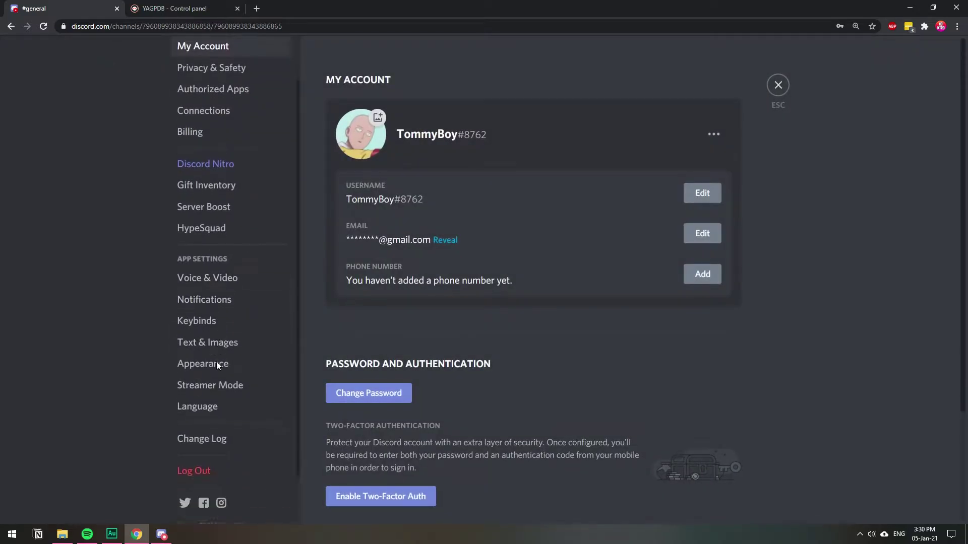
{"action": "left_click", "coordinate": [218, 304]}
{"action": "scroll", "coordinate": [403, 285], "scroll_direction": "down", "scroll_amount": 10}
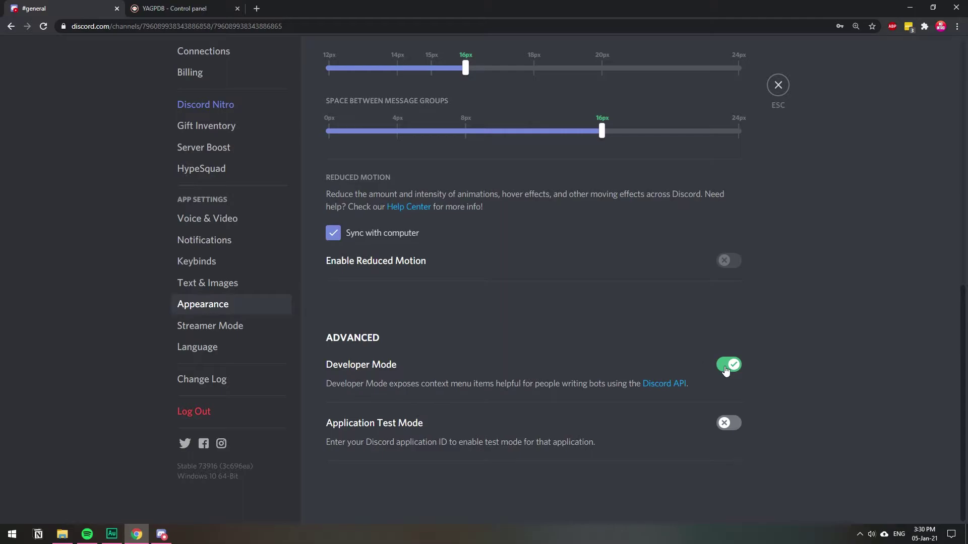
{"action": "left_click", "coordinate": [781, 85]}
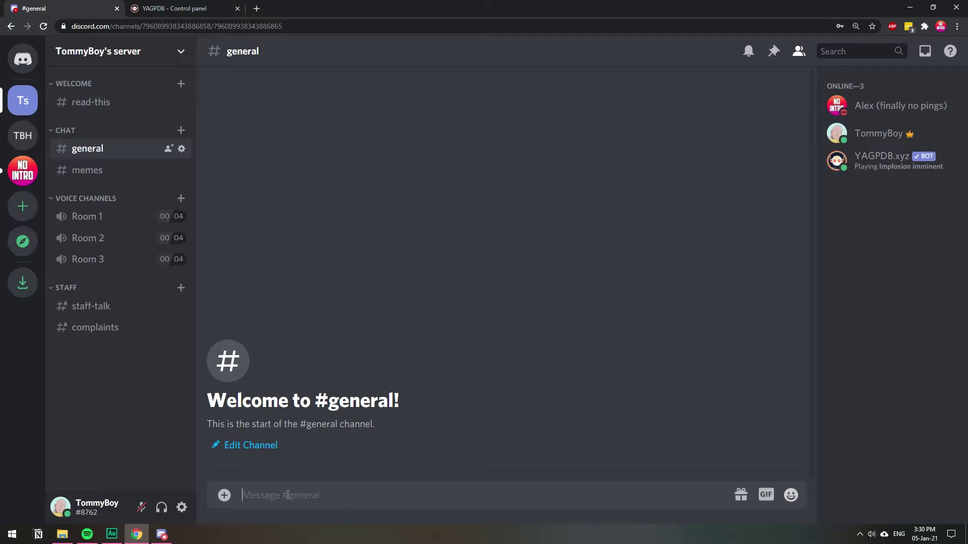
- Send the message "hi" in #general and copy the message author's user ID
{"action": "type", "text": "hi"}
{"action": "key", "text": "Return"}
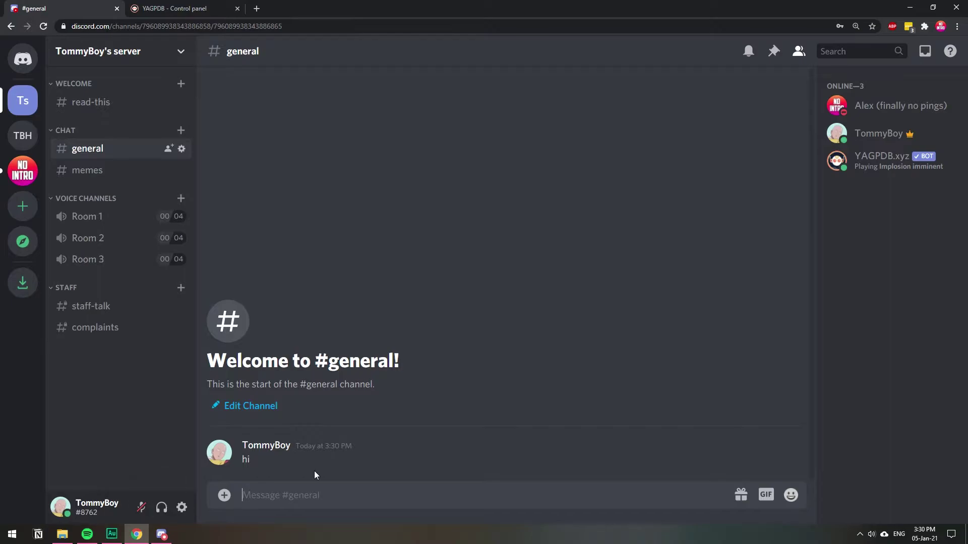
{"action": "right_click", "coordinate": [219, 458]}
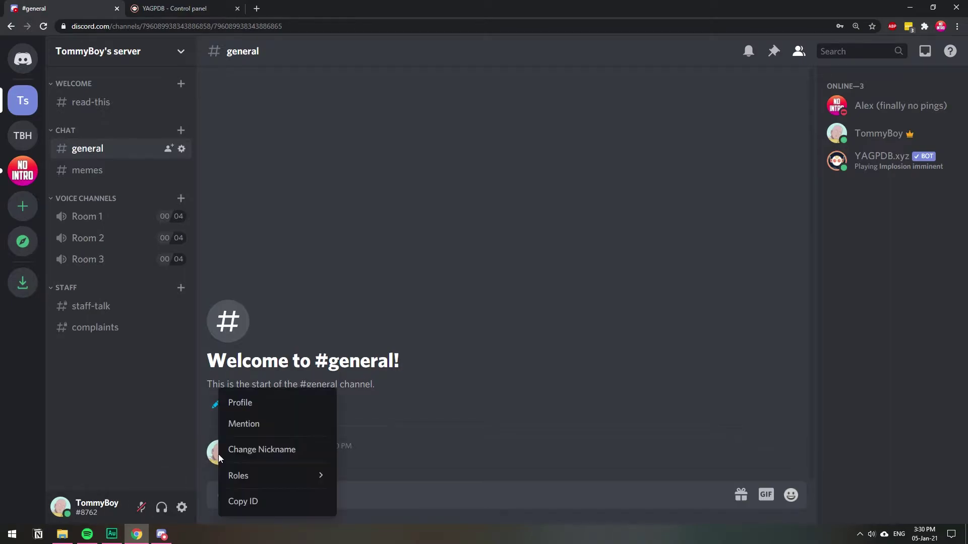
{"action": "left_click", "coordinate": [235, 502]}
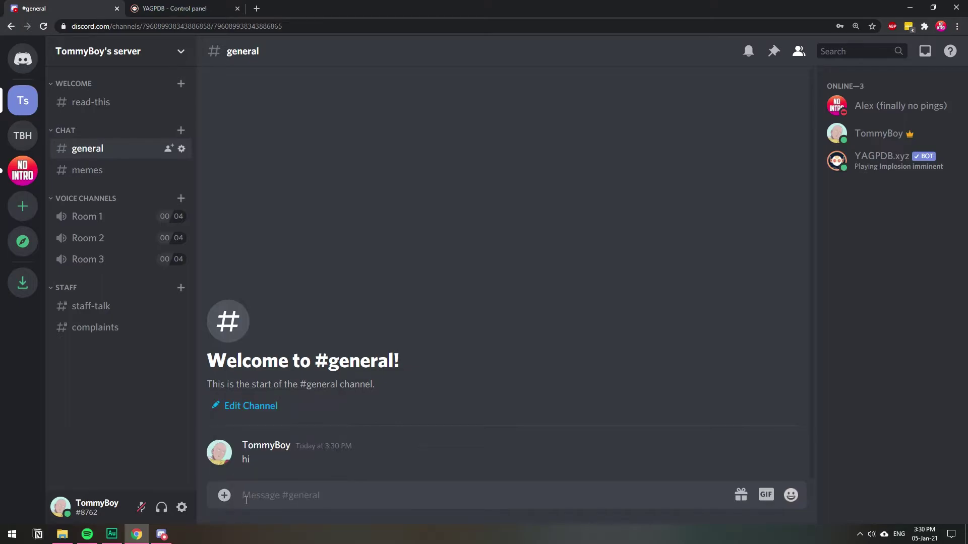
- Paste the user ID as an unsent message in #general and copy the whole ID from there
{"action": "right_click", "coordinate": [246, 499]}
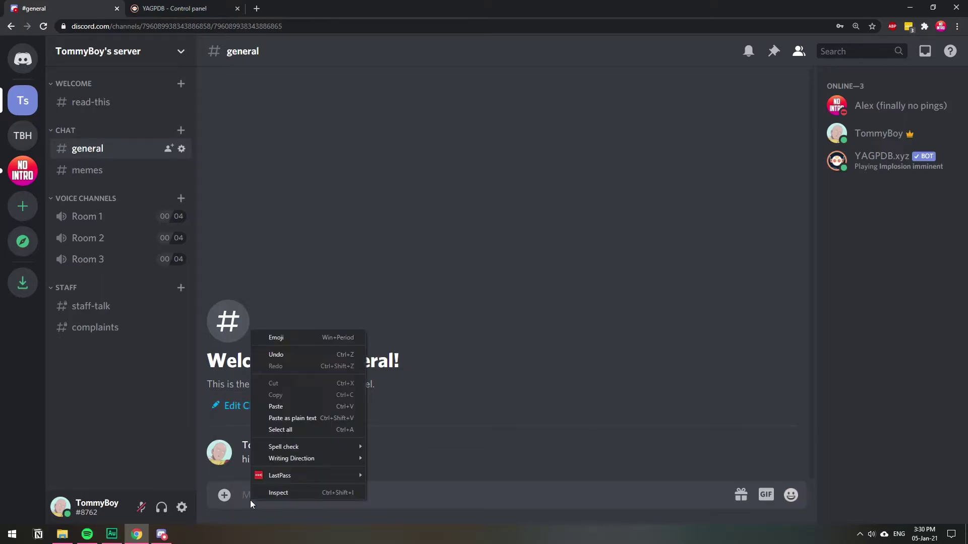
{"action": "left_click", "coordinate": [286, 404]}
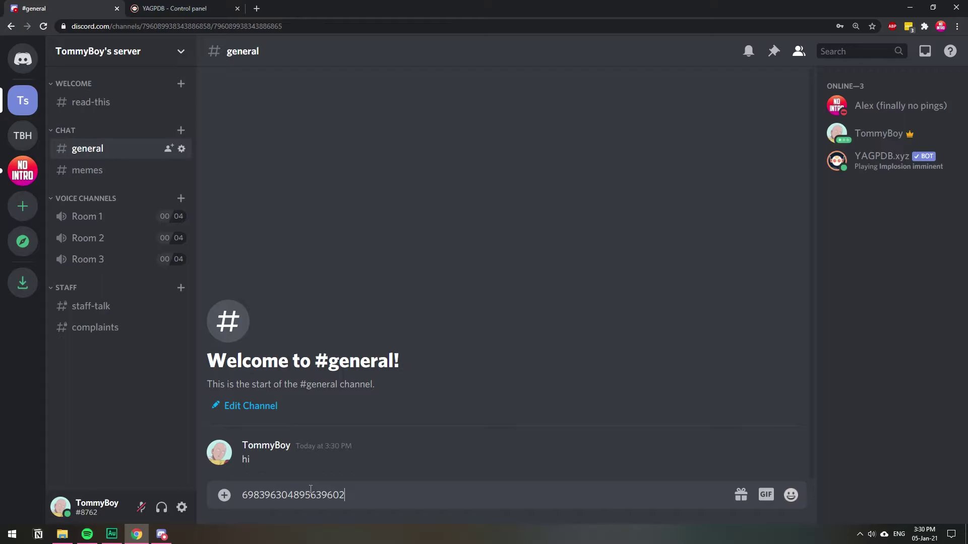
{"action": "double_click", "coordinate": [271, 497]}
{"action": "right_click", "coordinate": [272, 497]}
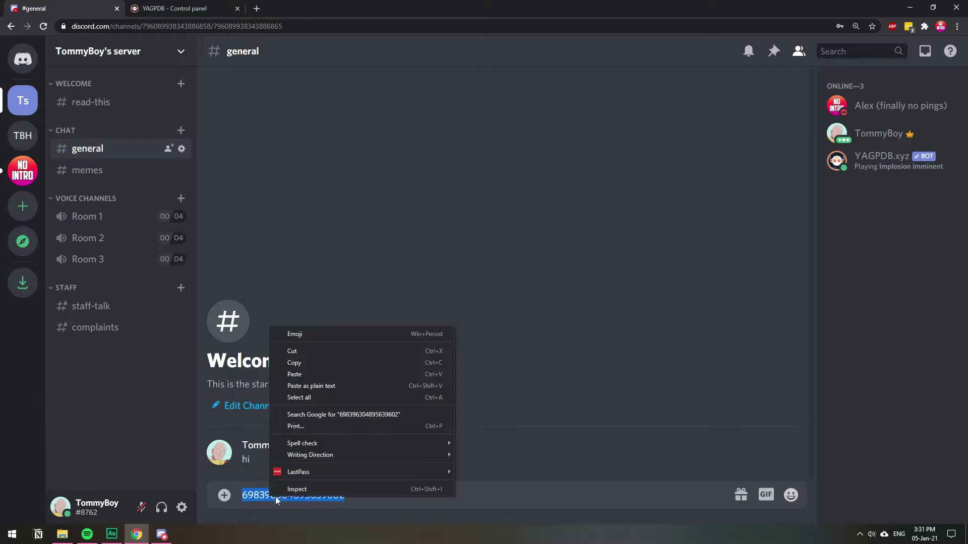
{"action": "left_click", "coordinate": [298, 365]}
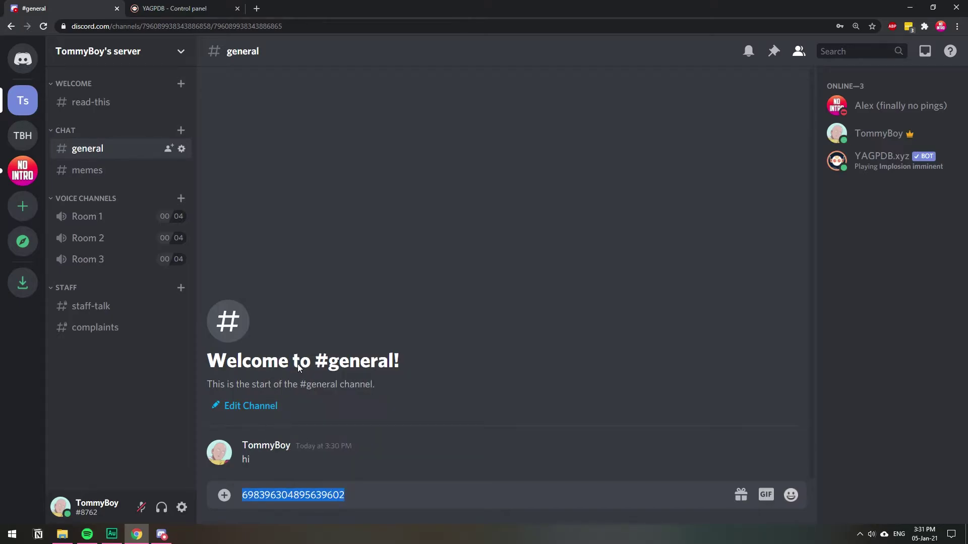
- Return to the YAGPDB control panel and create an Automoderator v2 ruleset named "Block mentions"
{"action": "left_click", "coordinate": [199, 8]}
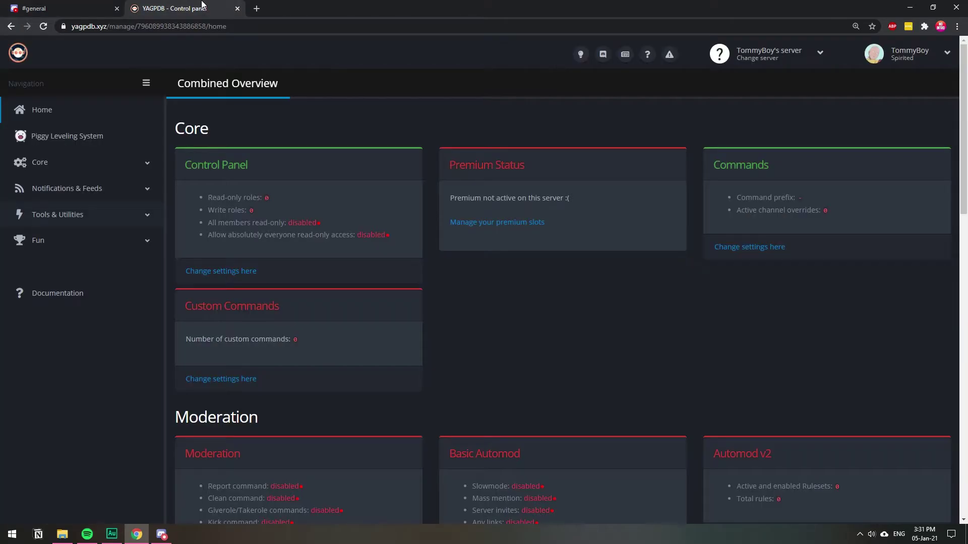
{"action": "left_click", "coordinate": [148, 218]}
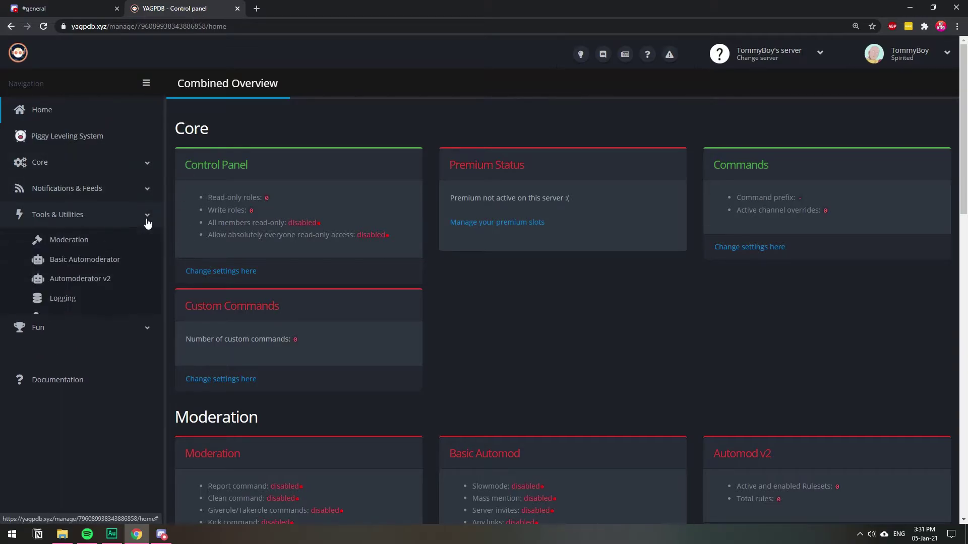
{"action": "left_click", "coordinate": [81, 281]}
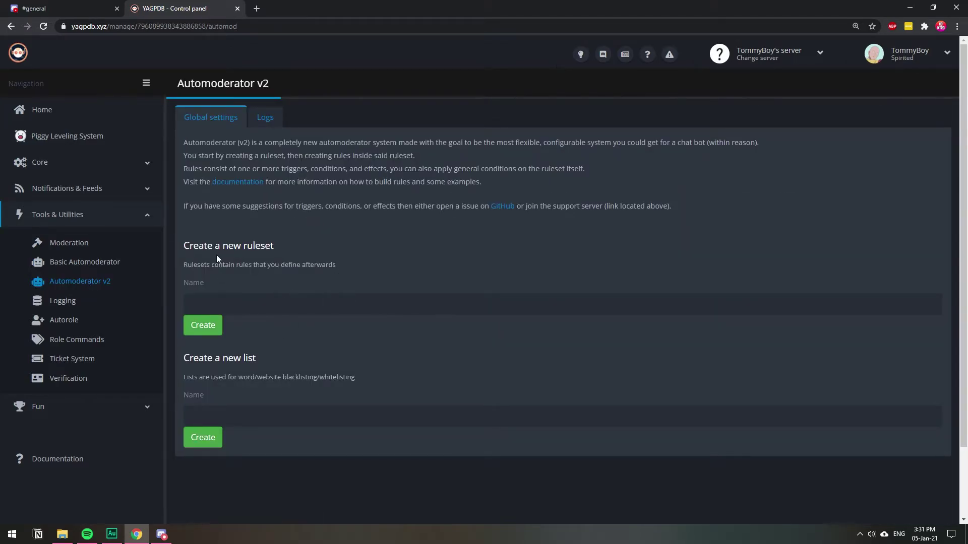
{"action": "left_click", "coordinate": [223, 300]}
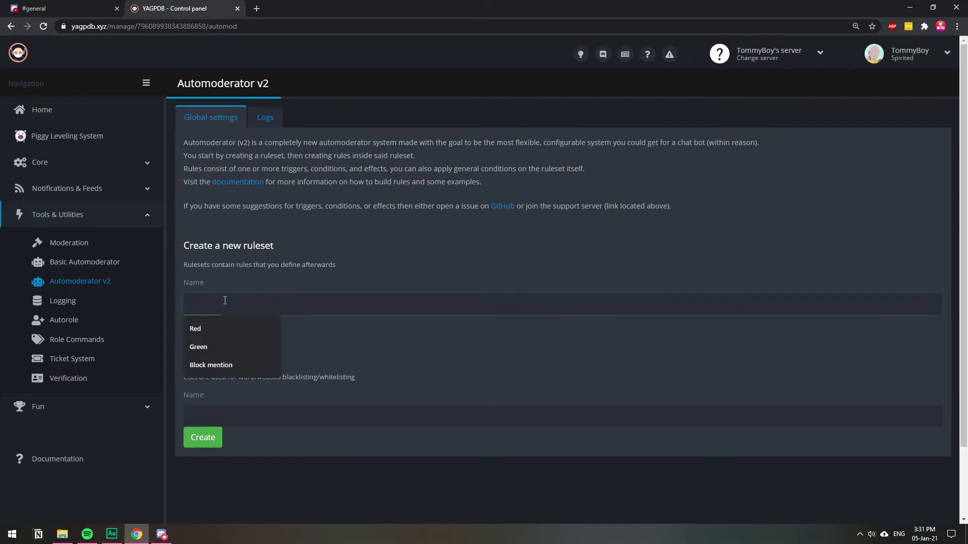
{"action": "type", "text": "Block mentions"}
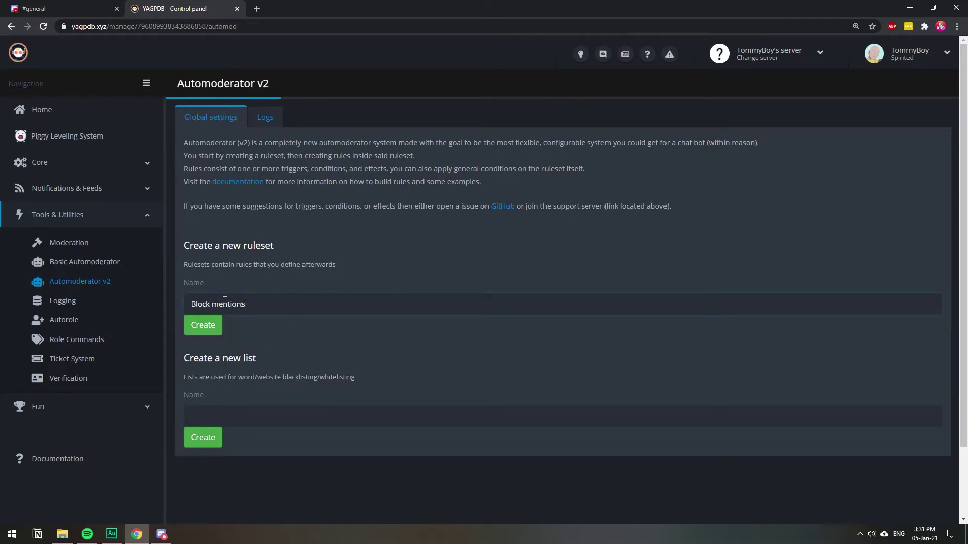
{"action": "left_click", "coordinate": [203, 325]}
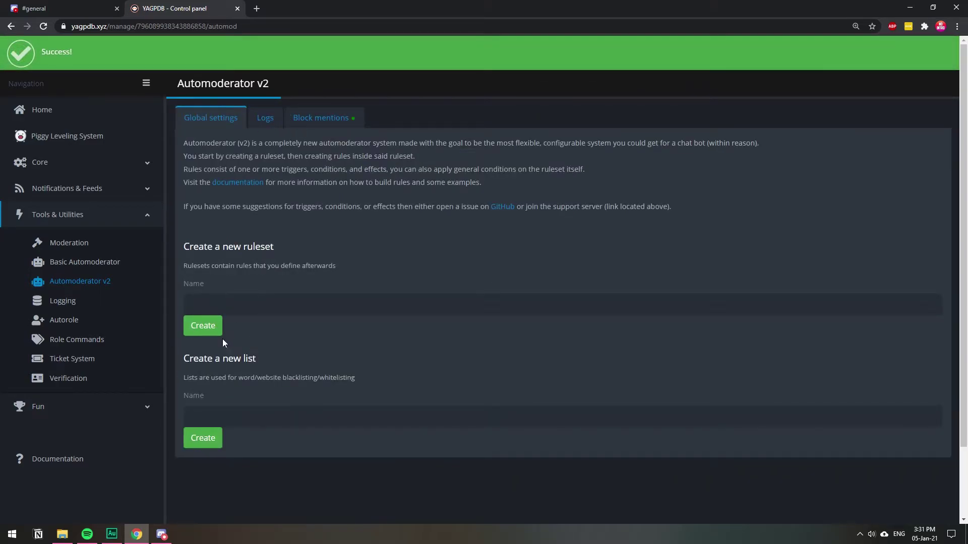
- Create a rule named "Block pings" in the Block mentions ruleset
{"action": "left_click", "coordinate": [319, 121]}
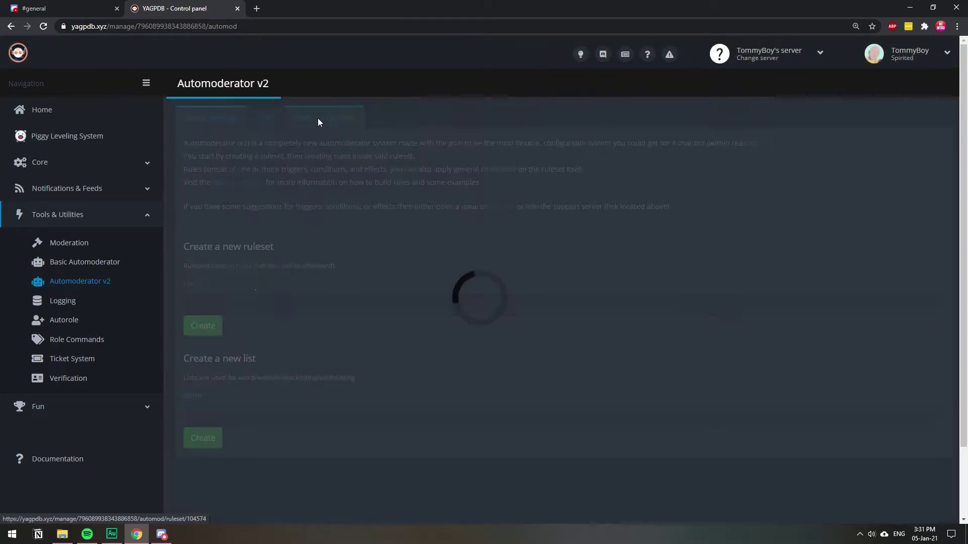
{"action": "scroll", "coordinate": [331, 225], "scroll_direction": "down", "scroll_amount": 2}
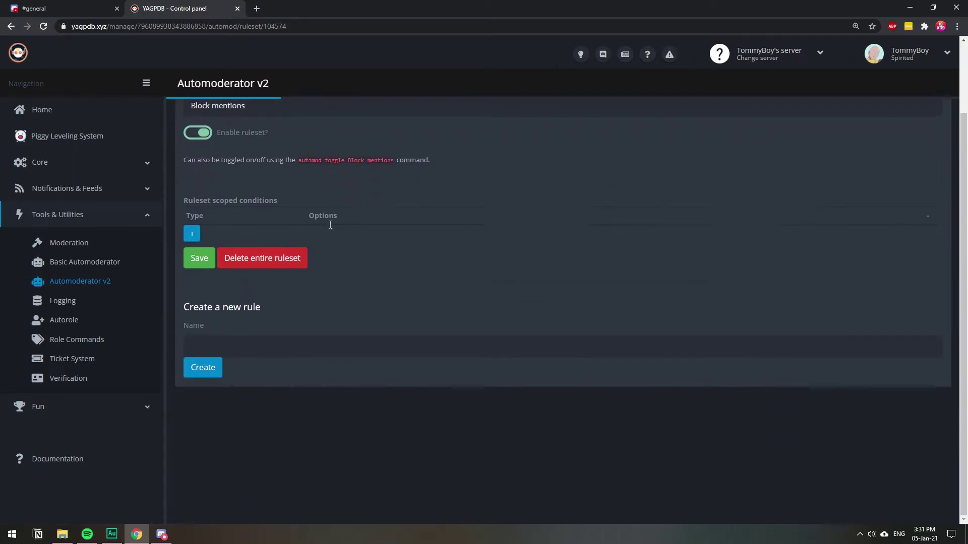
{"action": "left_click", "coordinate": [238, 338]}
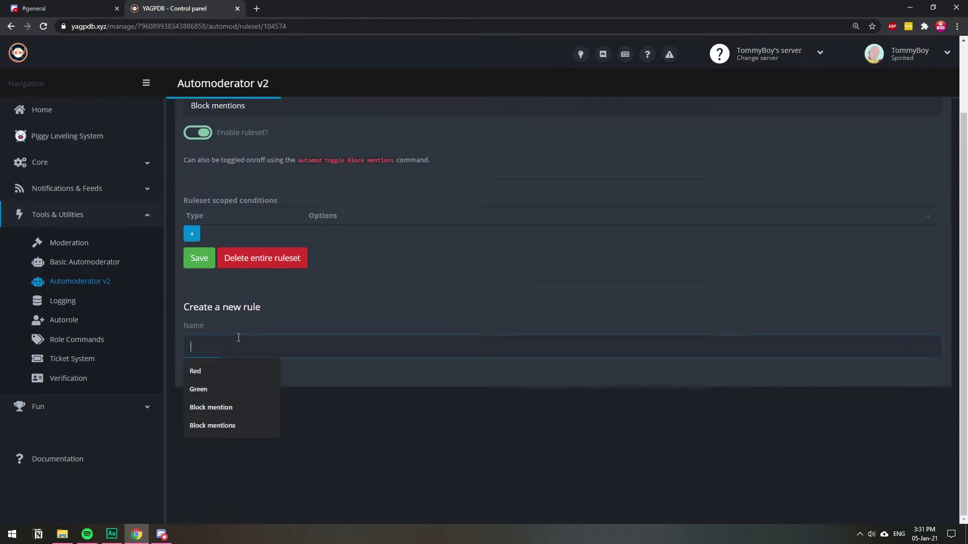
{"action": "type", "text": "Block pi"}
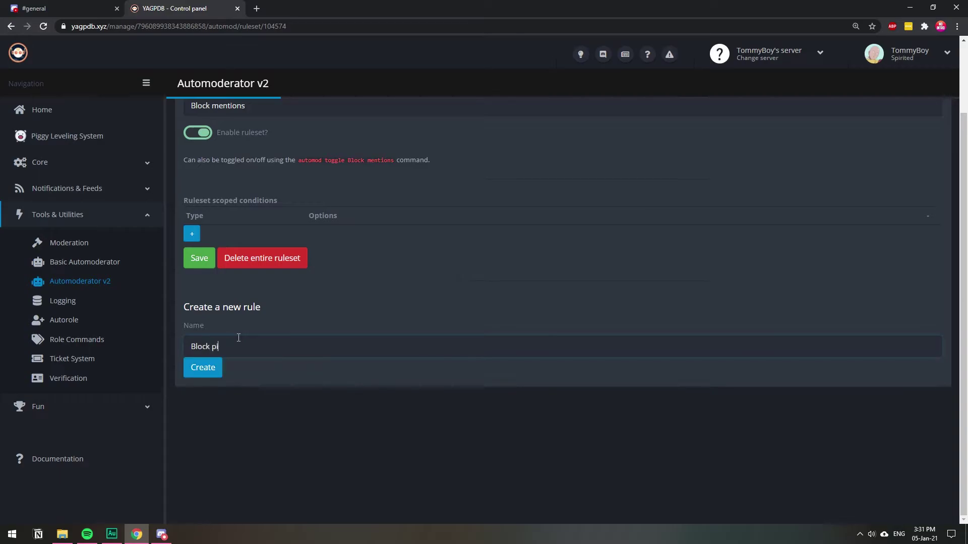
{"action": "type", "text": "ngs"}
{"action": "left_click", "coordinate": [209, 367]}
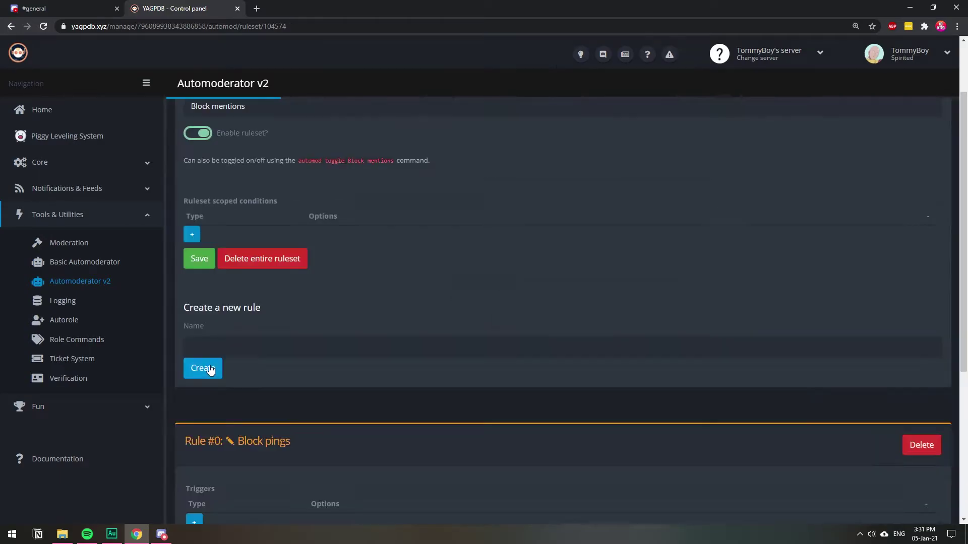
- Add a trigger of type "Message matches regex" to the Block pings rule
{"action": "scroll", "coordinate": [223, 376], "scroll_direction": "down", "scroll_amount": 4}
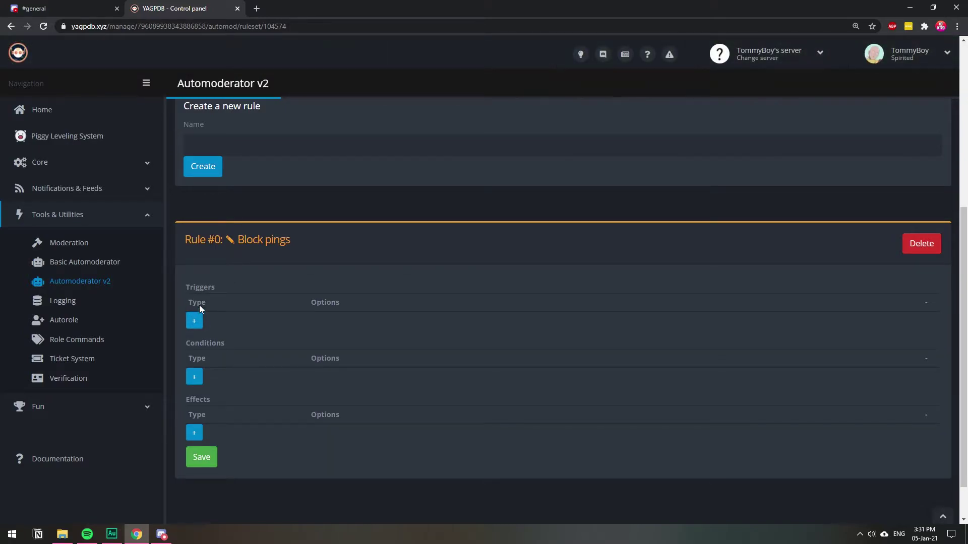
{"action": "left_click", "coordinate": [194, 321]}
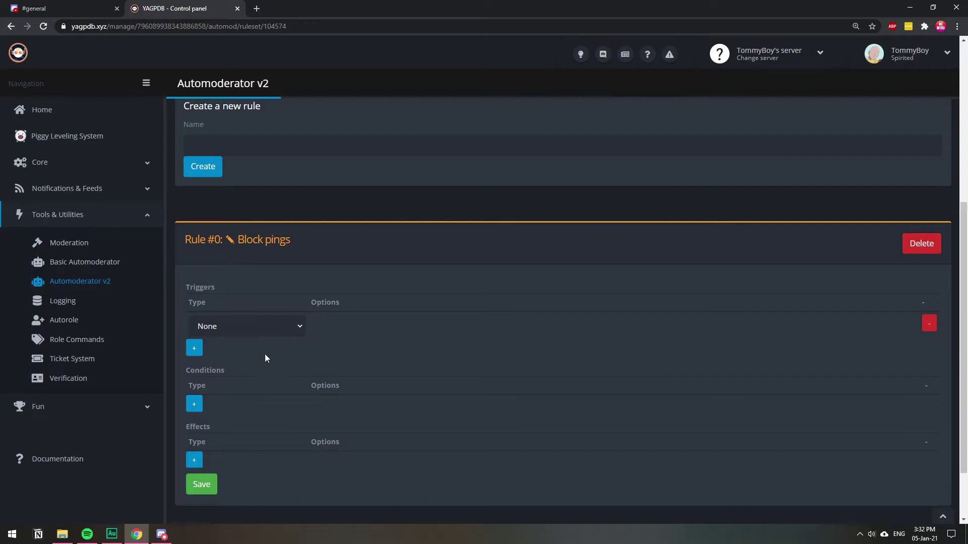
{"action": "left_click", "coordinate": [301, 332]}
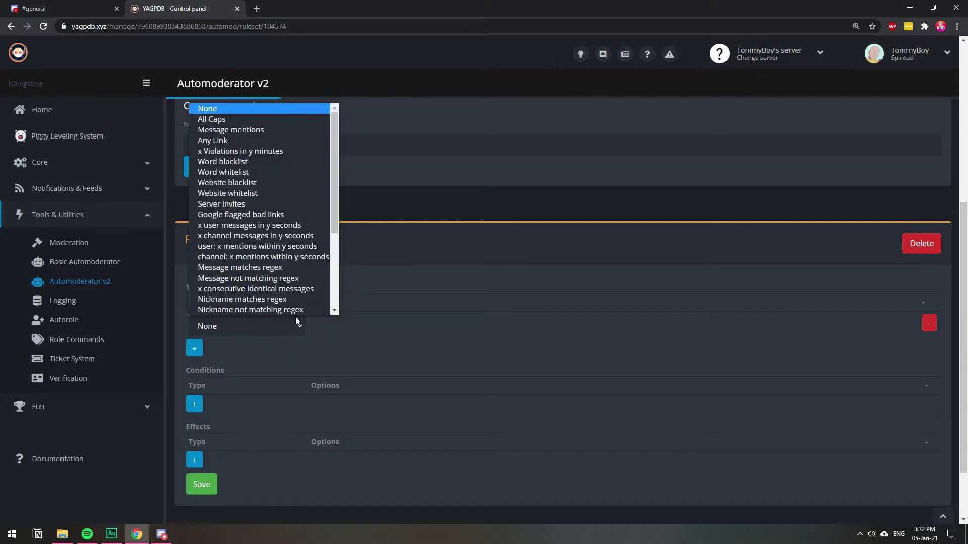
{"action": "left_click", "coordinate": [261, 268]}
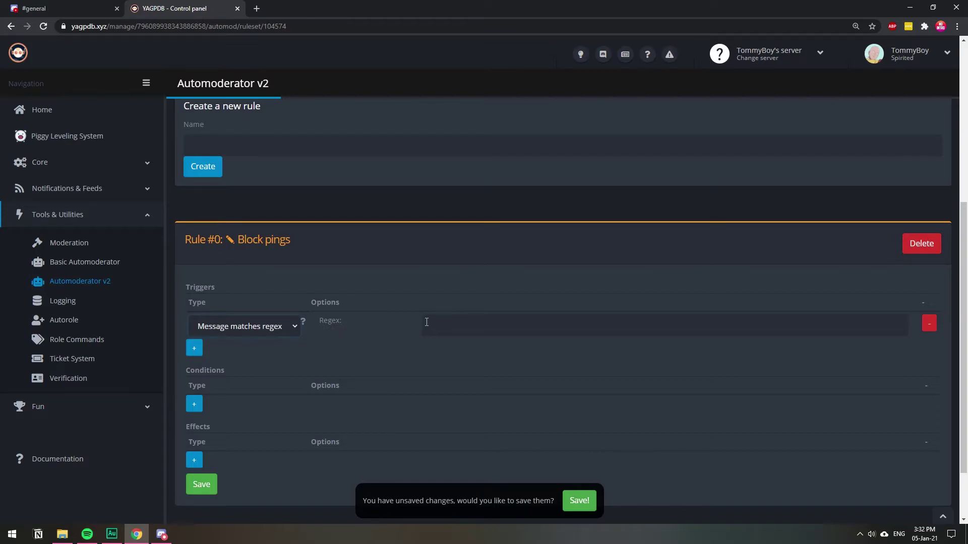
- Paste the copied user ID as the trigger's regex, add a "Delete Message" effect, and save the Block pings rule
{"action": "right_click", "coordinate": [455, 321]}
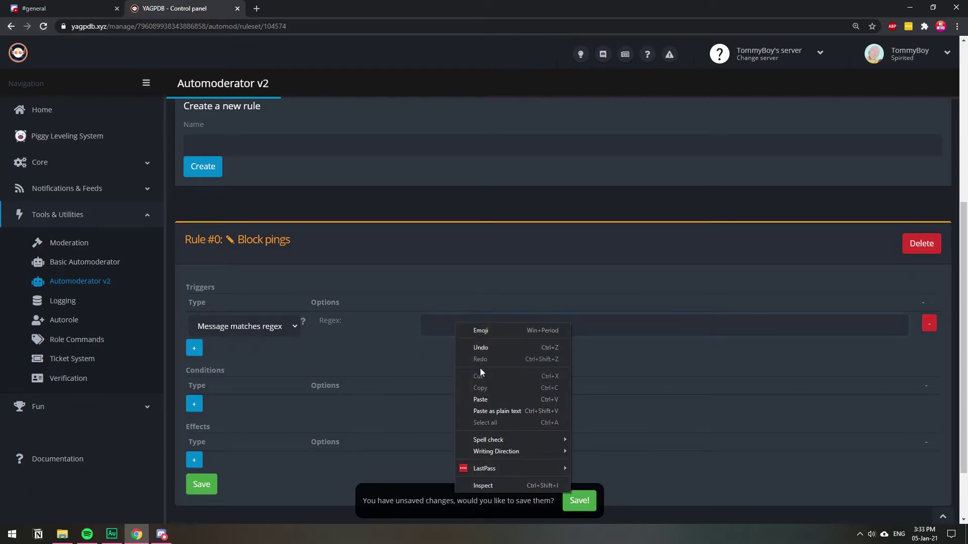
{"action": "left_click", "coordinate": [480, 400]}
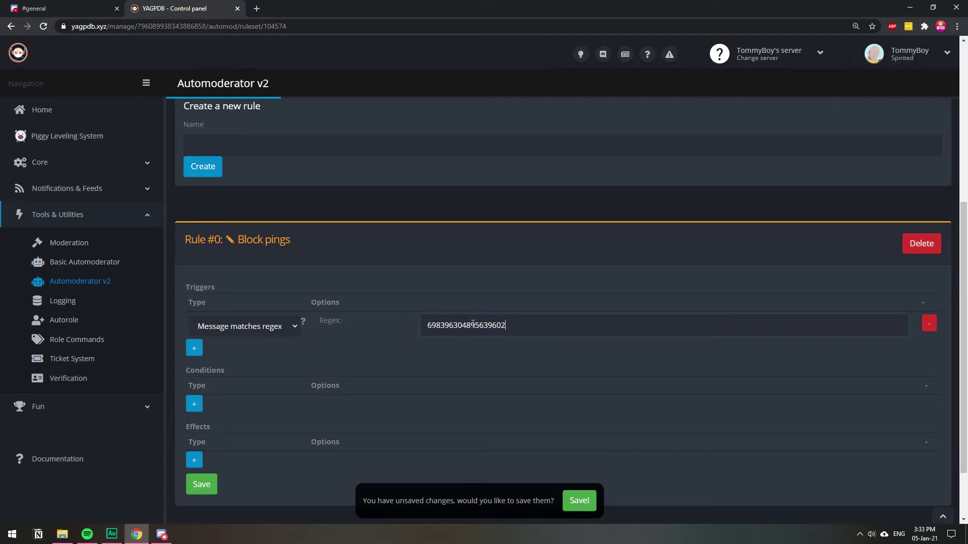
{"action": "scroll", "coordinate": [468, 326], "scroll_direction": "down", "scroll_amount": 2}
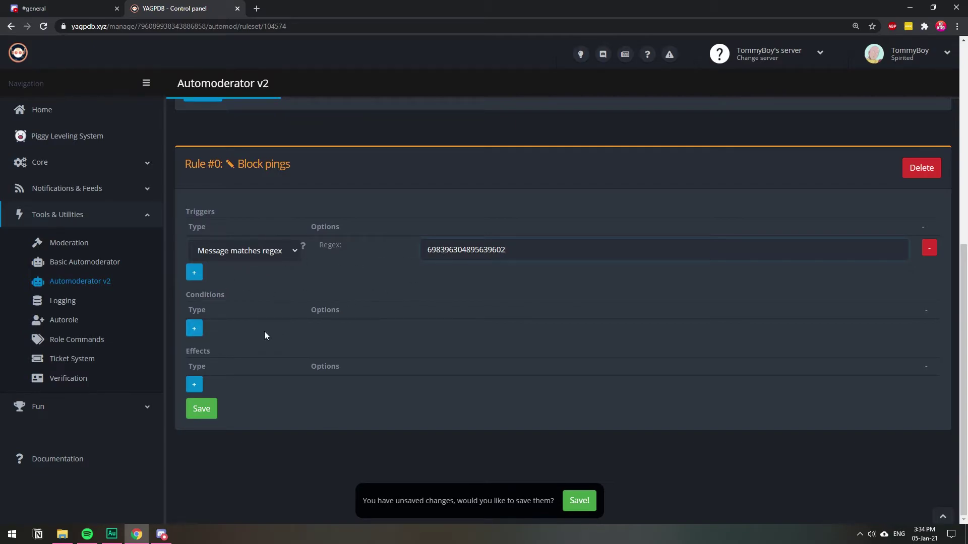
{"action": "left_click", "coordinate": [195, 386]}
{"action": "left_click", "coordinate": [298, 390]}
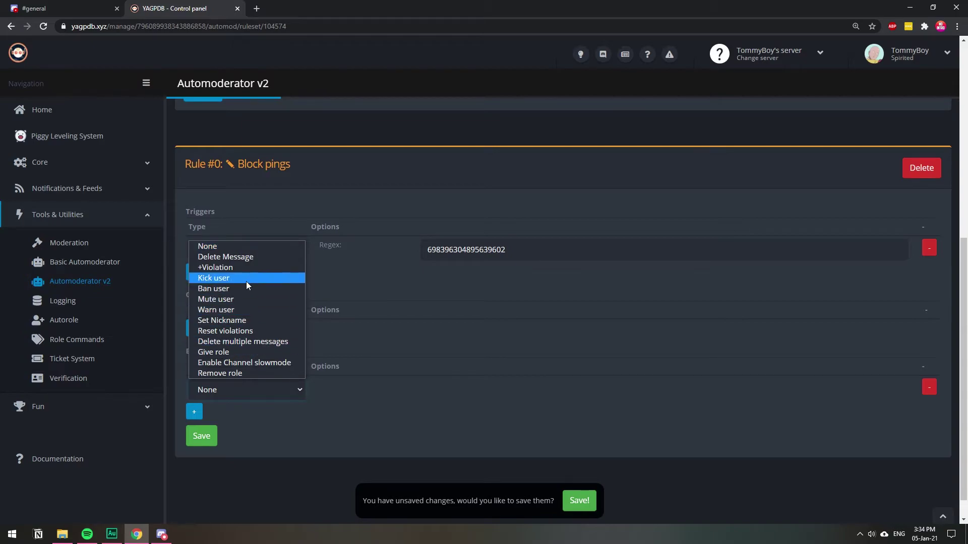
{"action": "left_click", "coordinate": [235, 259]}
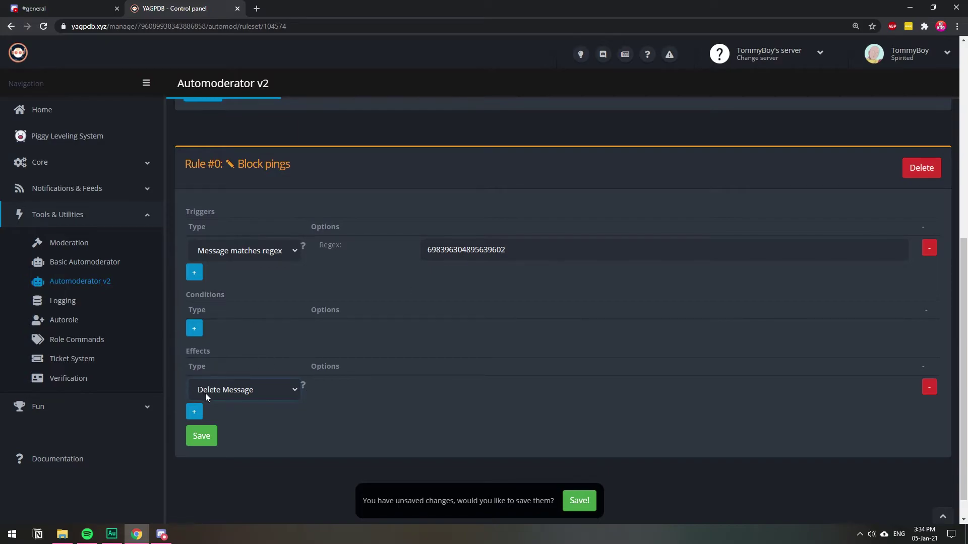
{"action": "left_click", "coordinate": [200, 436]}
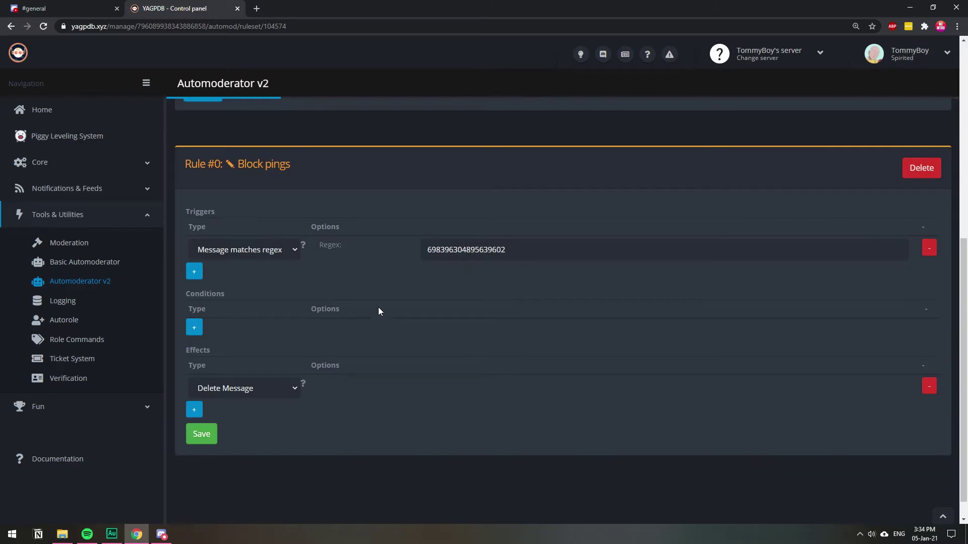
- Return to the Discord #general channel and clear the unsent user ID from the message draft
{"action": "left_click", "coordinate": [79, 4]}
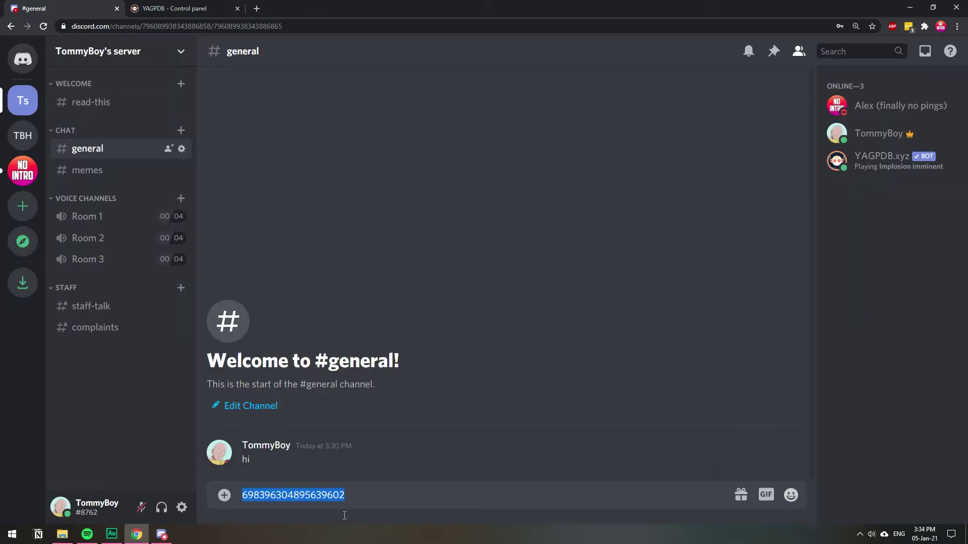
{"action": "left_click", "coordinate": [371, 497]}
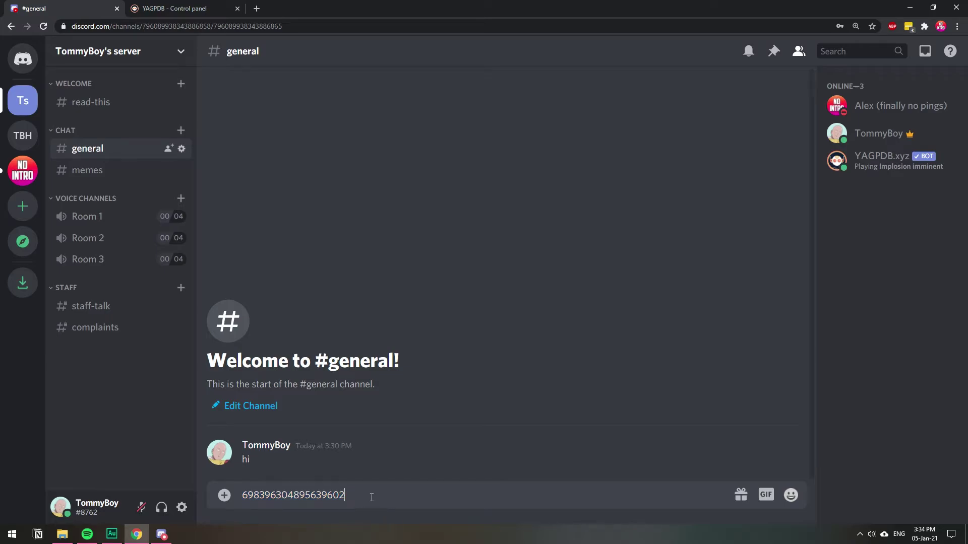
{"action": "key", "text": "BackSpace"}
{"action": "key", "text": "BackSpace"}
{"action": "key", "text": "BackSpace"}
{"action": "key", "text": "BackSpace"}
{"action": "key", "text": "BackSpace"}
{"action": "key", "text": "BackSpace"}
{"action": "key", "text": "BackSpace"}
{"action": "key", "text": "BackSpace"}
{"action": "key", "text": "BackSpace"}
{"action": "key", "text": "BackSpace"}
{"action": "key", "text": "BackSpace"}
{"action": "key", "text": "BackSpace"}
{"action": "key", "text": "BackSpace"}
{"action": "key", "text": "BackSpace"}
{"action": "key", "text": "BackSpace"}
{"action": "key", "text": "BackSpace"}
{"action": "key", "text": "BackSpace"}
{"action": "key", "text": "BackSpace"}
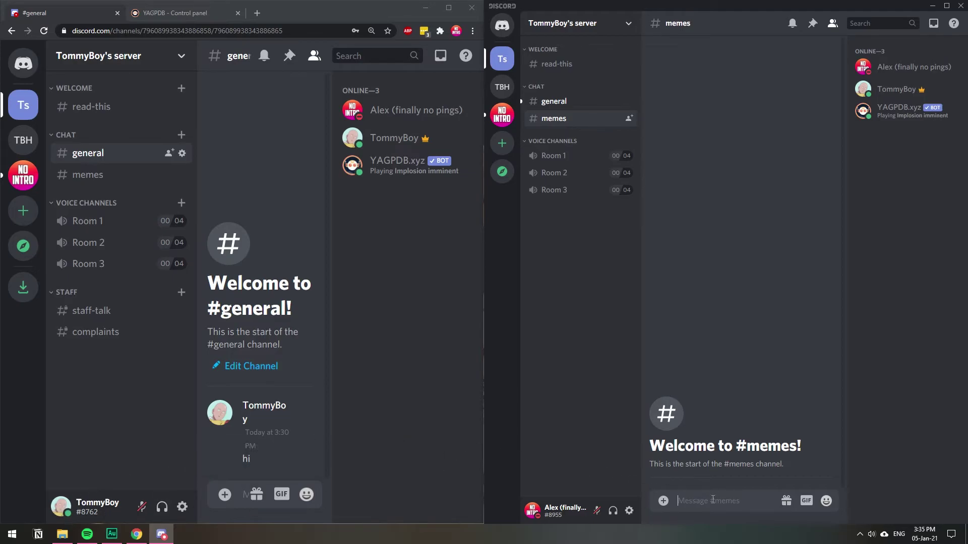
- From the second account, send a test message in #memes reading "Hi" followed by a mention of the protected user
{"action": "type", "text": "Hi @to"}
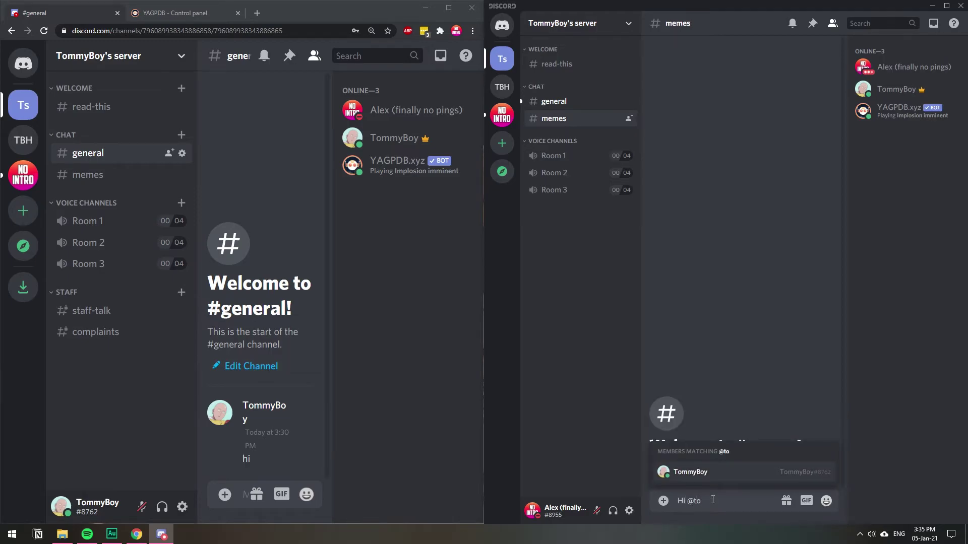
{"action": "key", "text": "Tab"}
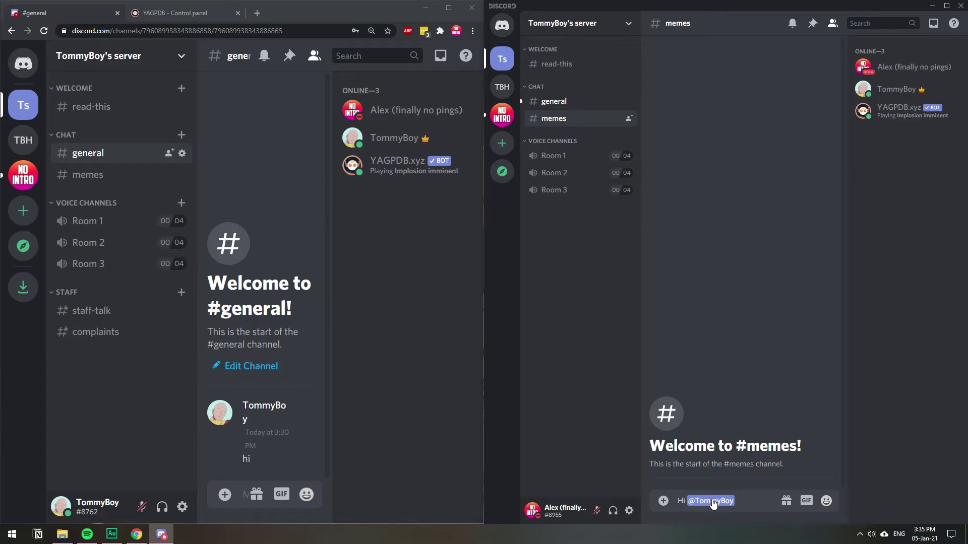
{"action": "key", "text": "Return"}
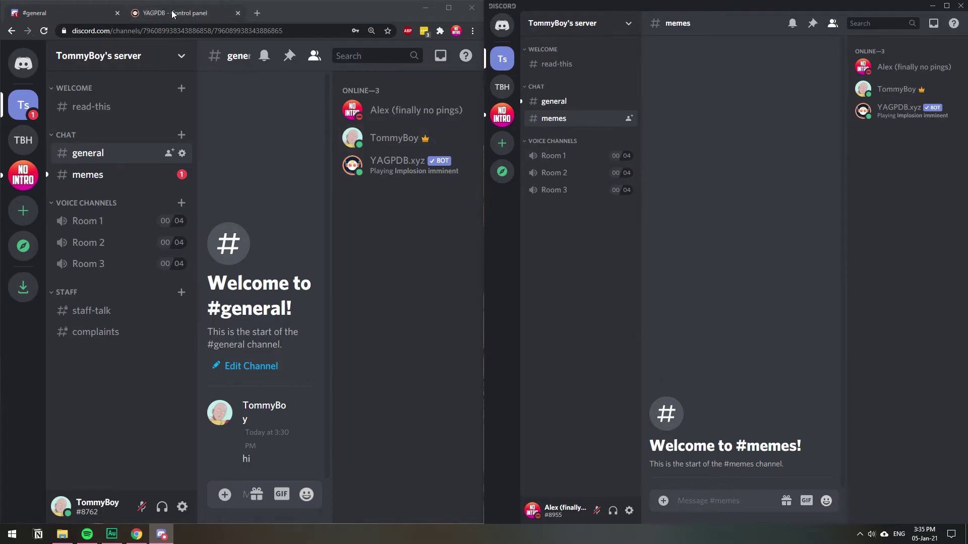
- Return to the YAGPDB control panel, add a "Warn user" effect with the custom message "PLEASE DOMNE PTERTIMG" to Block pings, and save
{"action": "left_click", "coordinate": [172, 14]}
{"action": "left_click", "coordinate": [448, 8]}
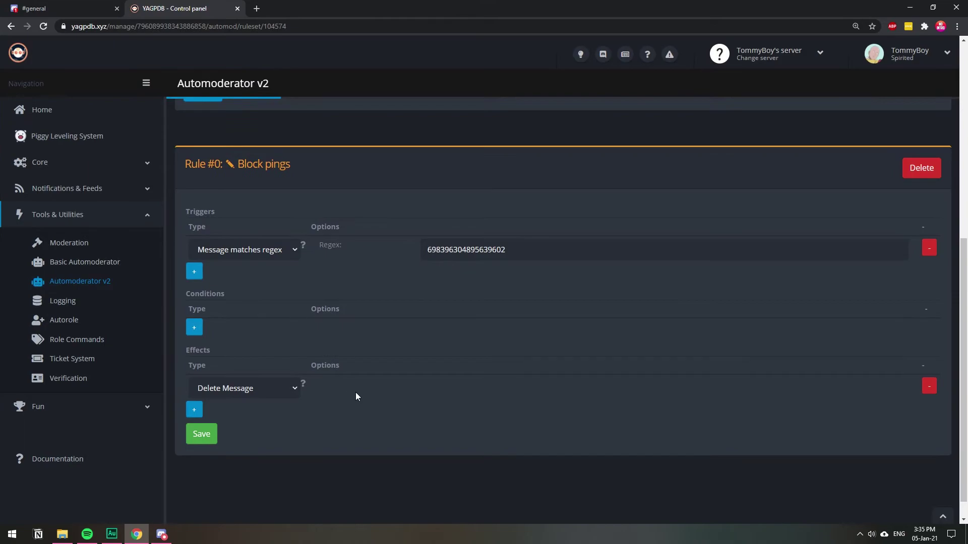
{"action": "left_click", "coordinate": [193, 412]}
{"action": "scroll", "coordinate": [237, 388], "scroll_direction": "down", "scroll_amount": 1}
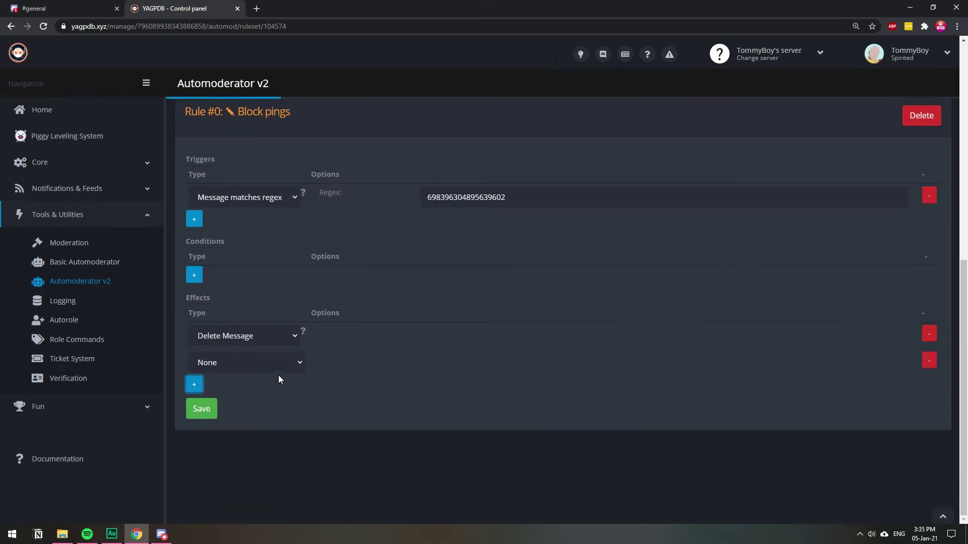
{"action": "left_click", "coordinate": [299, 364]}
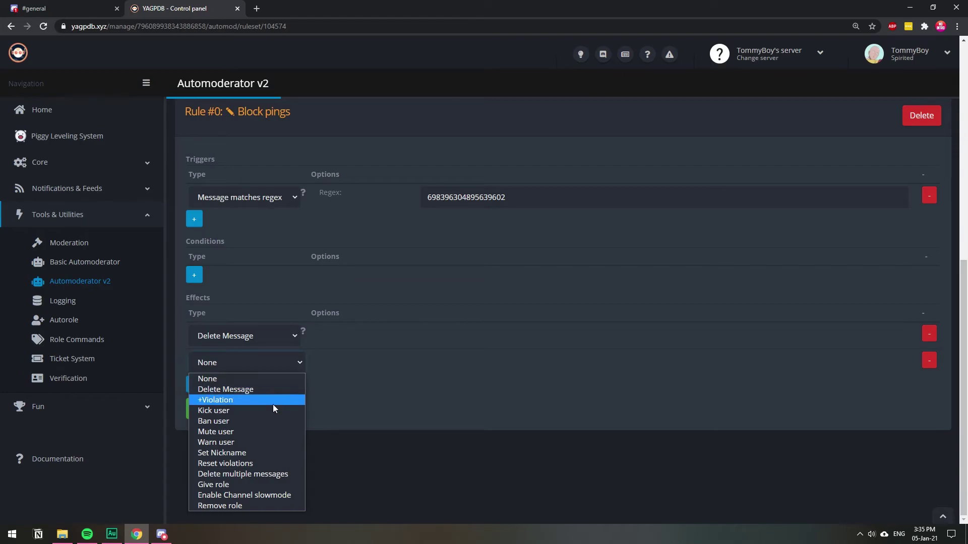
{"action": "left_click", "coordinate": [252, 439]}
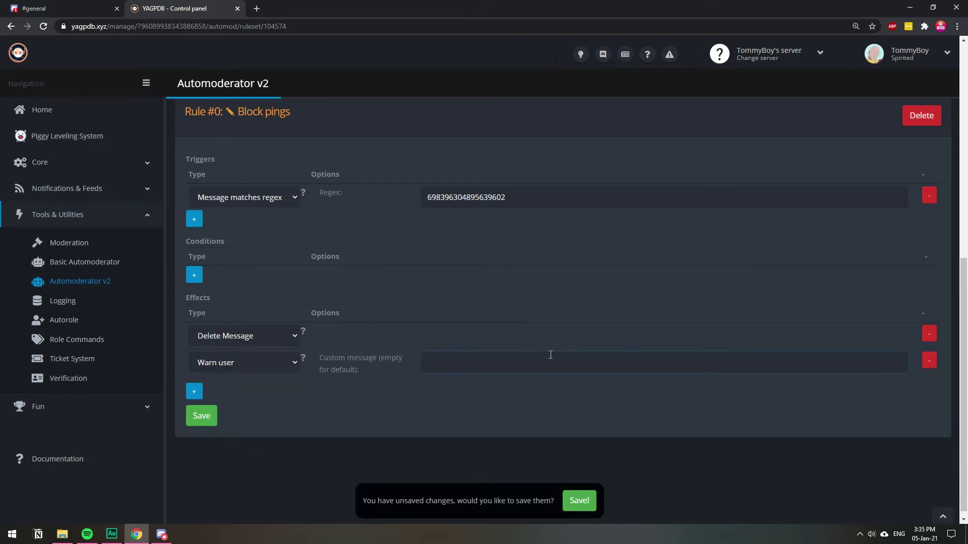
{"action": "type", "text": "PLEASE DOMNE PTERTIMG"}
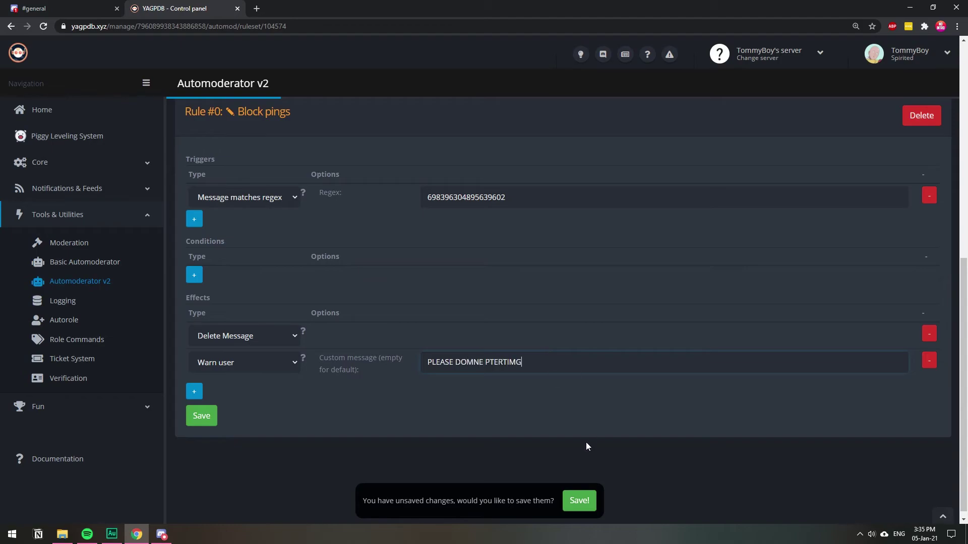
{"action": "left_click", "coordinate": [573, 501]}
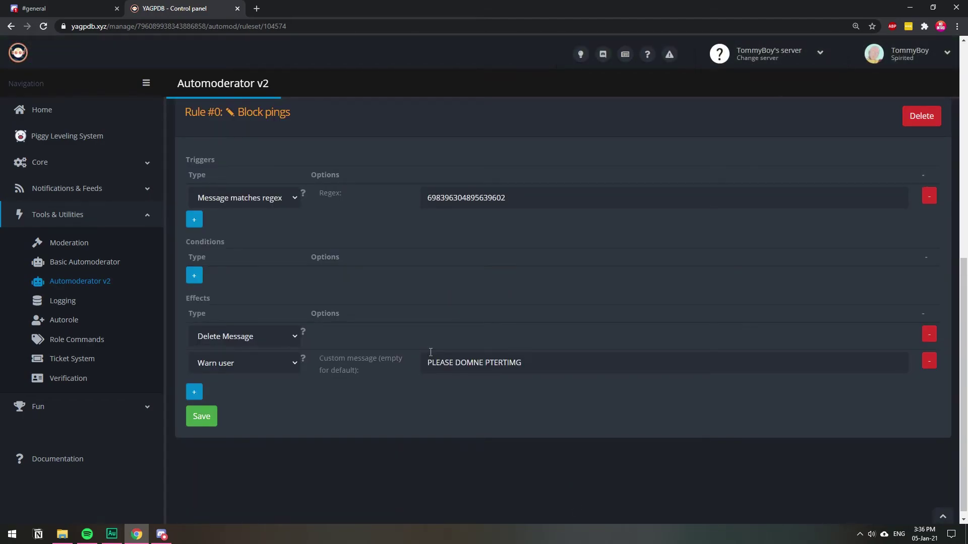
- Place Discord #general beside the second account's window and send "WHY DELETE MESSAGE" with a mention of the protected user in #memes
{"action": "left_click", "coordinate": [37, 6]}
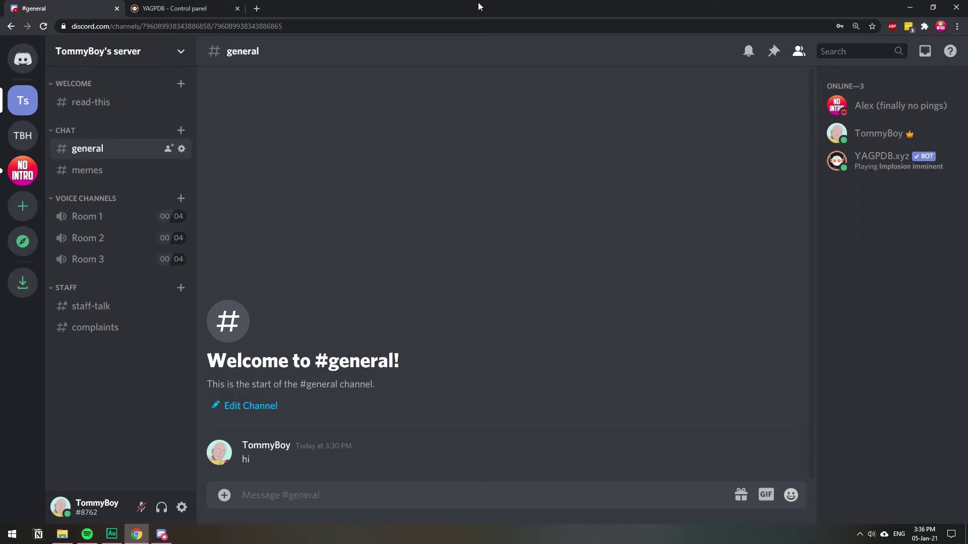
{"action": "key", "text": "super+Left"}
{"action": "left_click", "coordinate": [693, 524]}
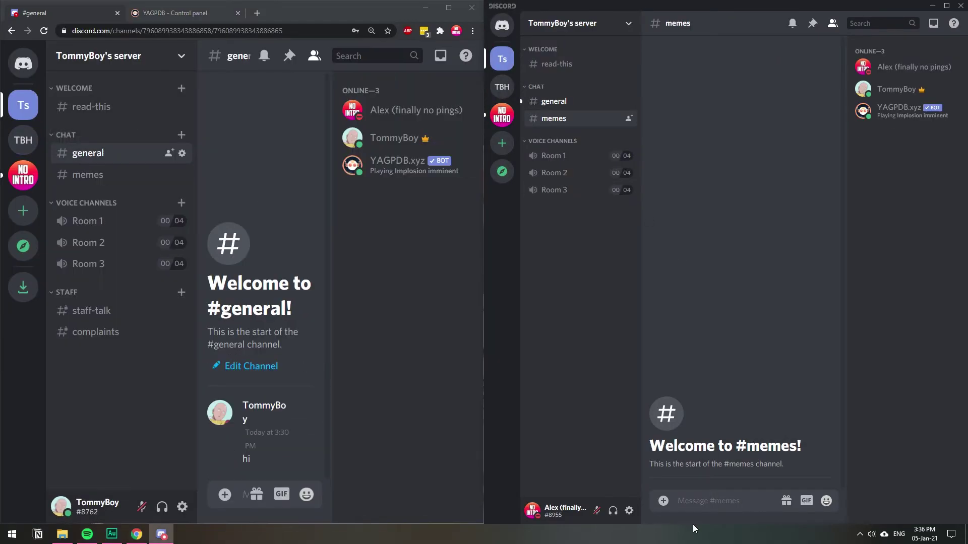
{"action": "type", "text": "WHY DELETE MESSAGE @Tommy"}
{"action": "key", "text": "Tab"}
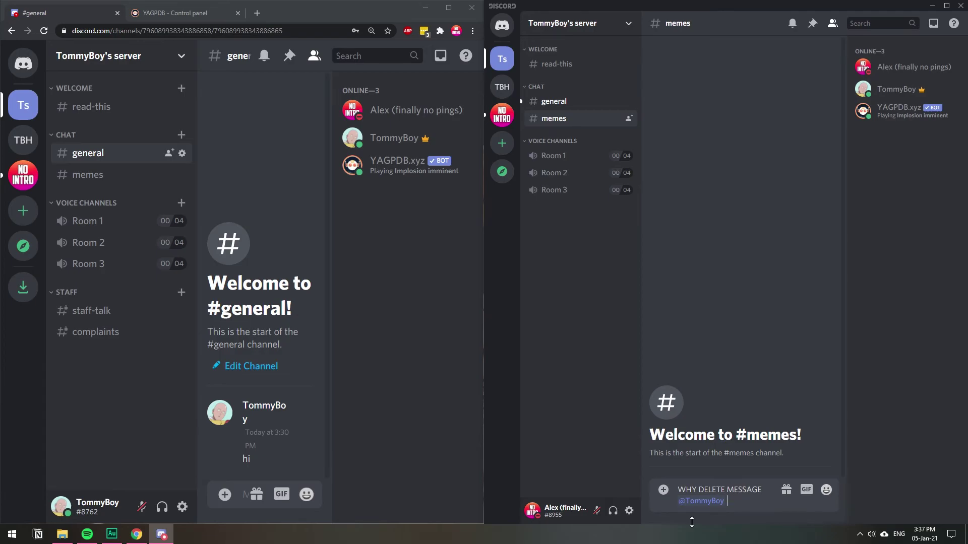
{"action": "key", "text": "Return"}
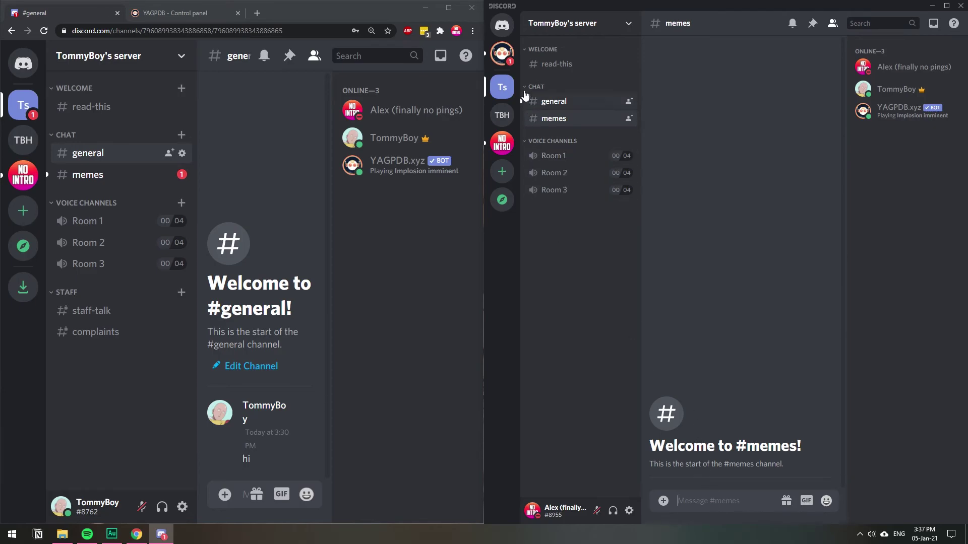
- Read the newest direct message from YAGPDB.xyz on the second account, and maximize the browser window again
{"action": "left_click", "coordinate": [504, 63]}
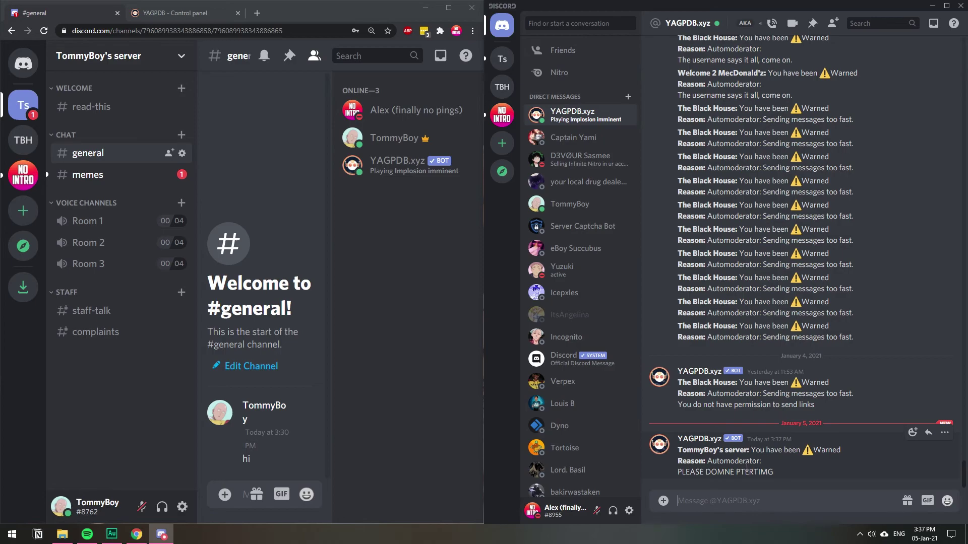
{"action": "left_click", "coordinate": [449, 8]}
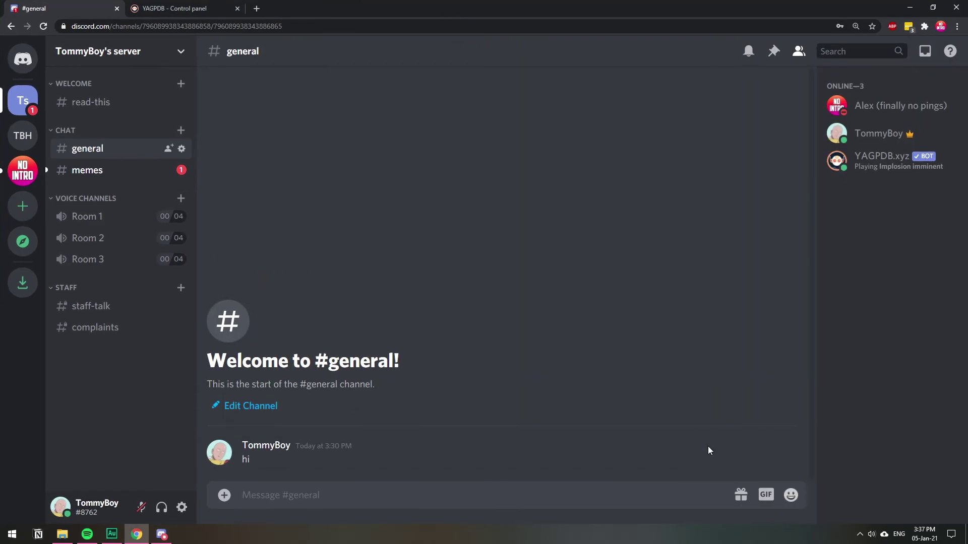
{"action": "mouse_move", "coordinate": [708, 448]}
{"action": "left_click", "coordinate": [862, 537]}
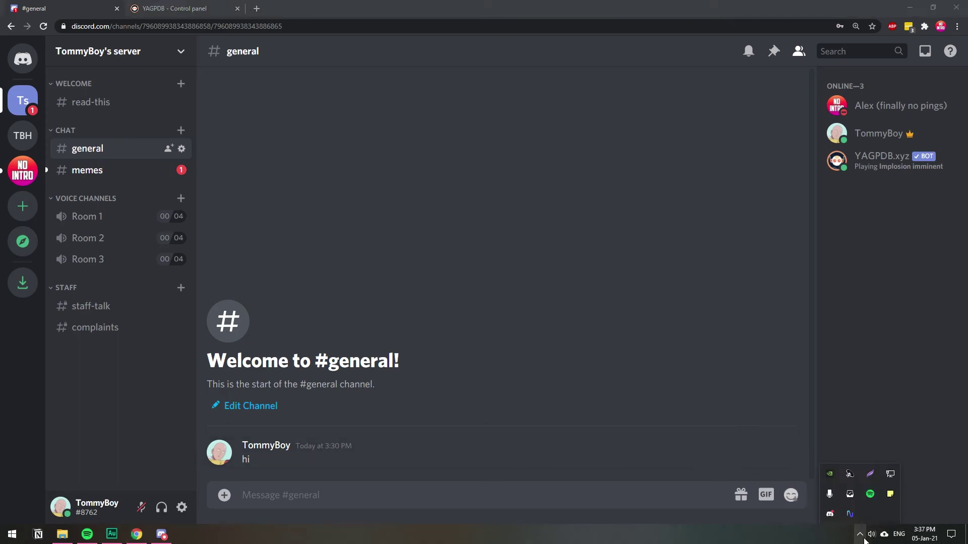
{"action": "left_click", "coordinate": [862, 539]}
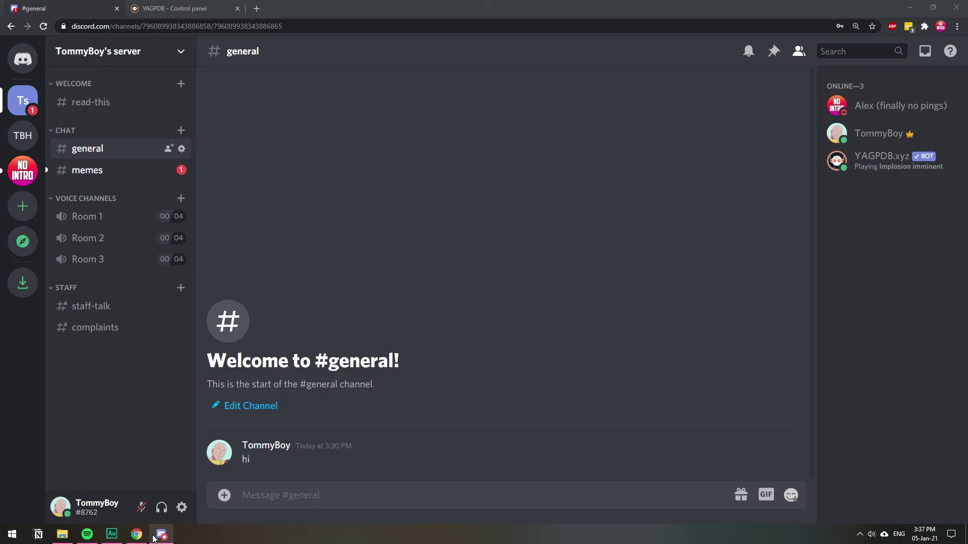
{"action": "mouse_move", "coordinate": [162, 536]}
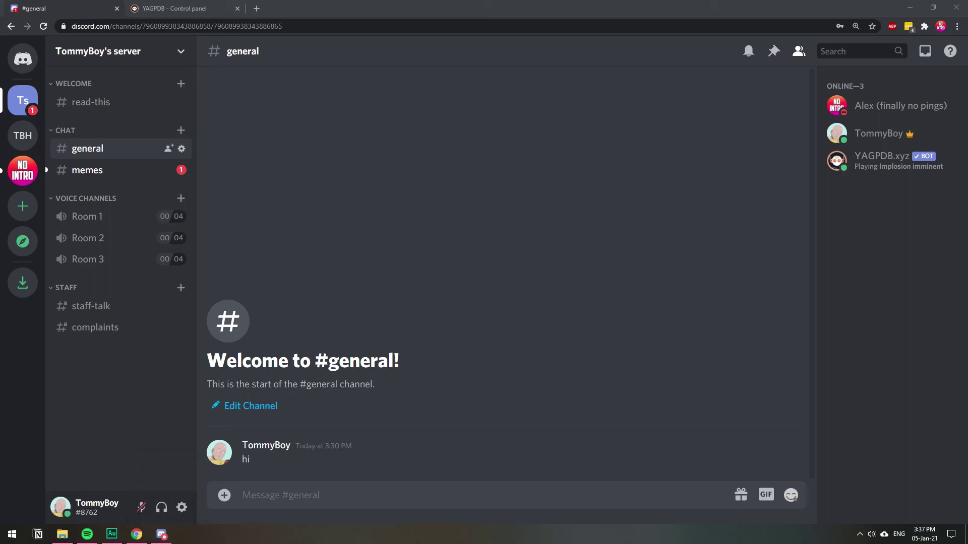